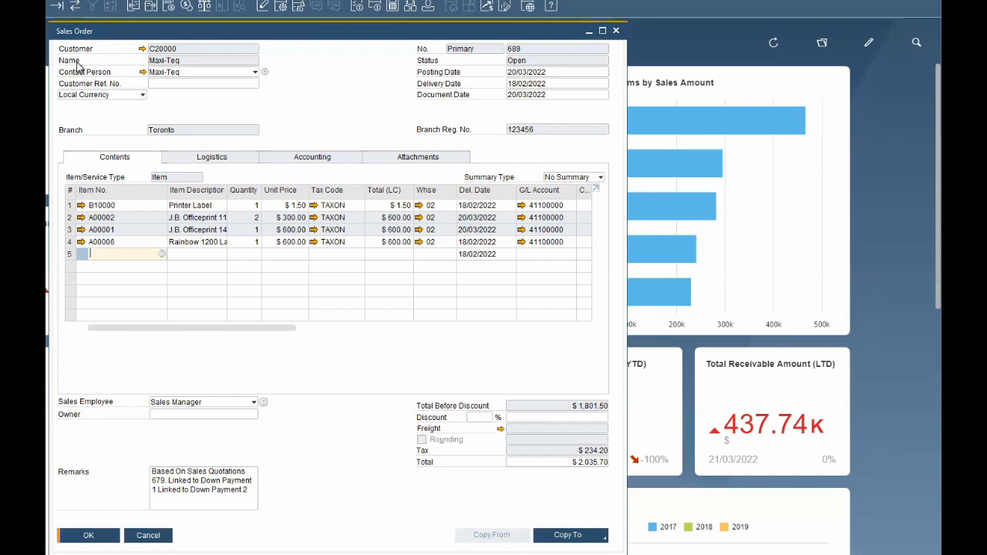
Change the customer Name field's label to "Client" and format it in bold and italics
{"action": "double_click", "coordinate": [77, 64], "text": "ctrl"}
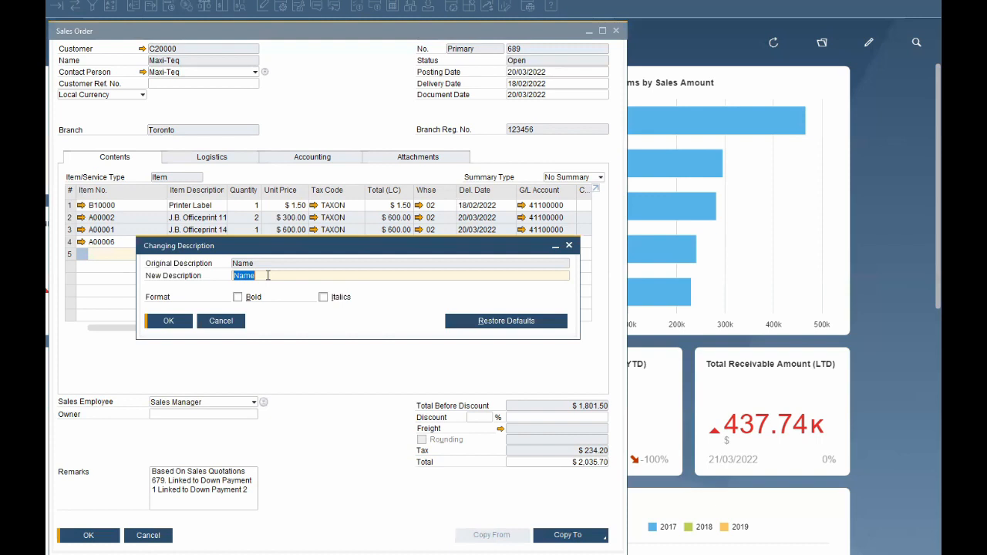
{"action": "key", "text": "BackSpace"}
{"action": "type", "text": "Client"}
{"action": "left_click", "coordinate": [237, 298]}
{"action": "left_click", "coordinate": [323, 297]}
{"action": "left_click", "coordinate": [167, 321]}
{"action": "left_click", "coordinate": [165, 322]}
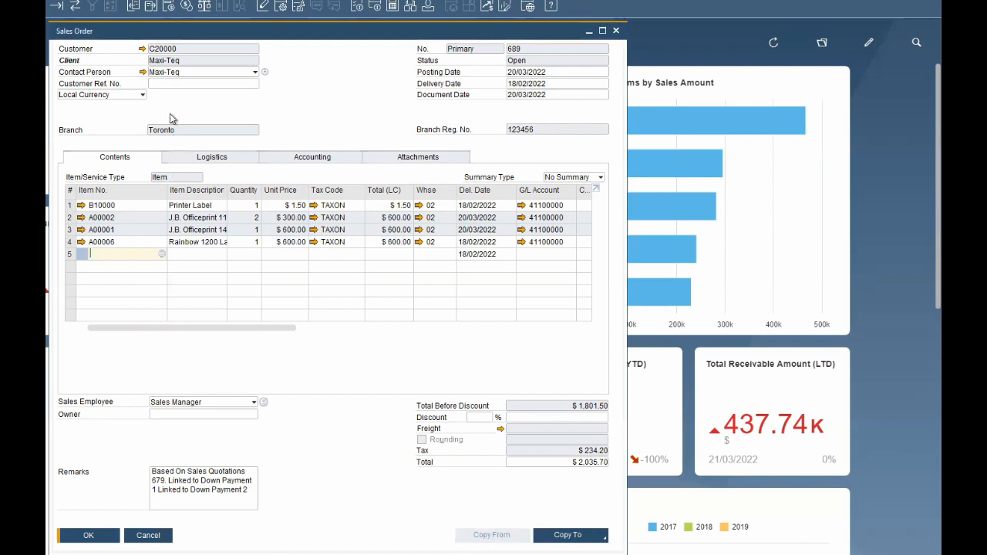
Restore the default description and formatting of the Client label
{"action": "double_click", "coordinate": [68, 60], "text": "ctrl"}
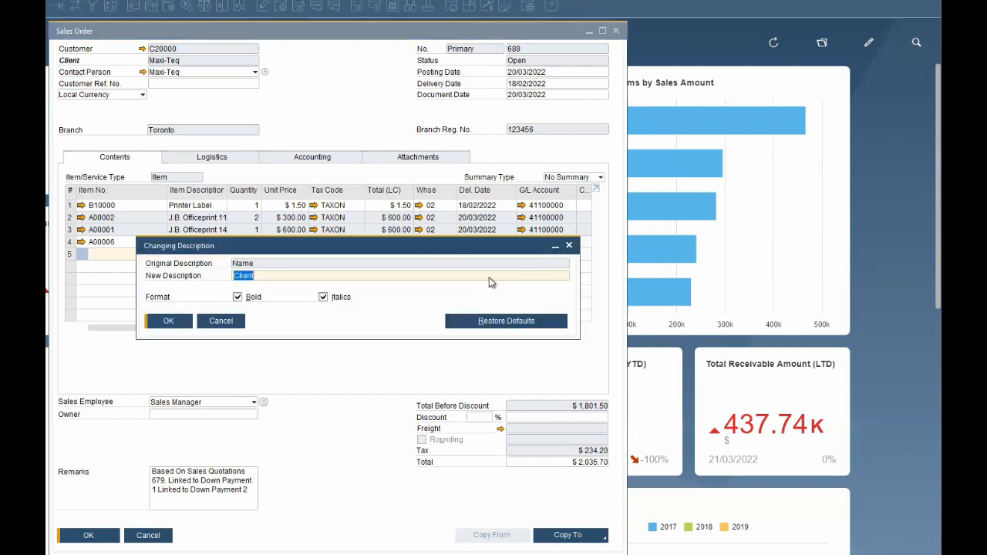
{"action": "left_click", "coordinate": [506, 321]}
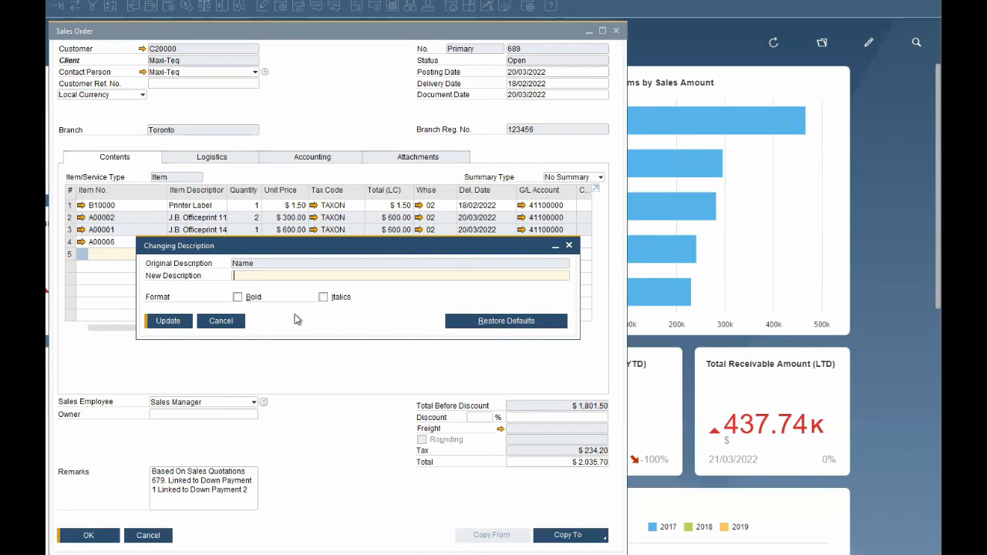
{"action": "left_click", "coordinate": [168, 322]}
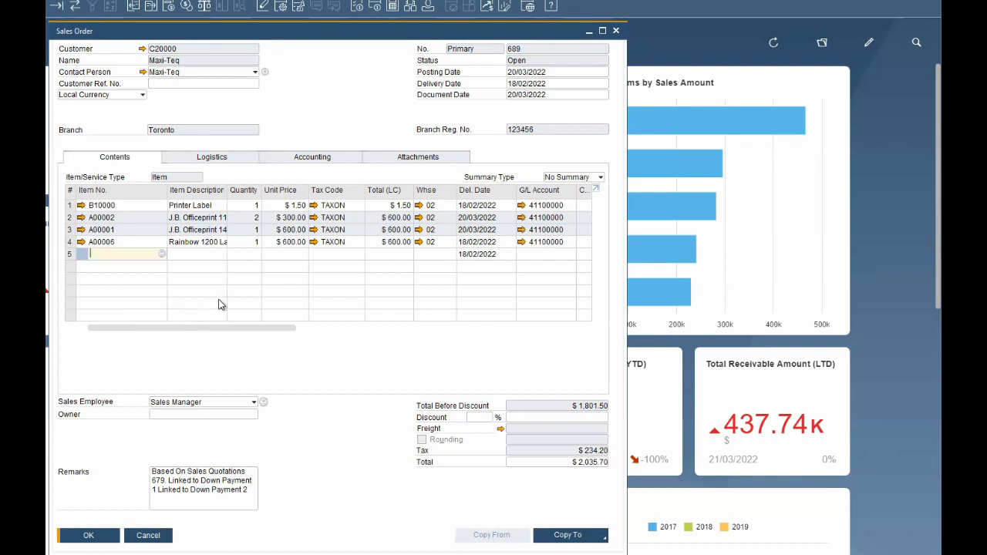
Set the order's delivery date to today, 20/03/2022, and then to the first of the current month, 01/03/2022
{"action": "left_click", "coordinate": [561, 84]}
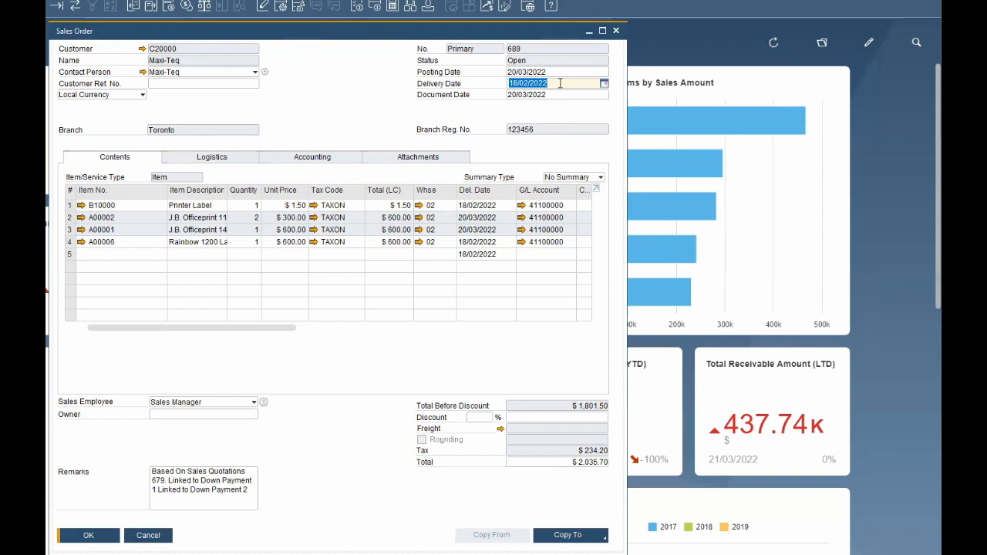
{"action": "type", "text": "1"}
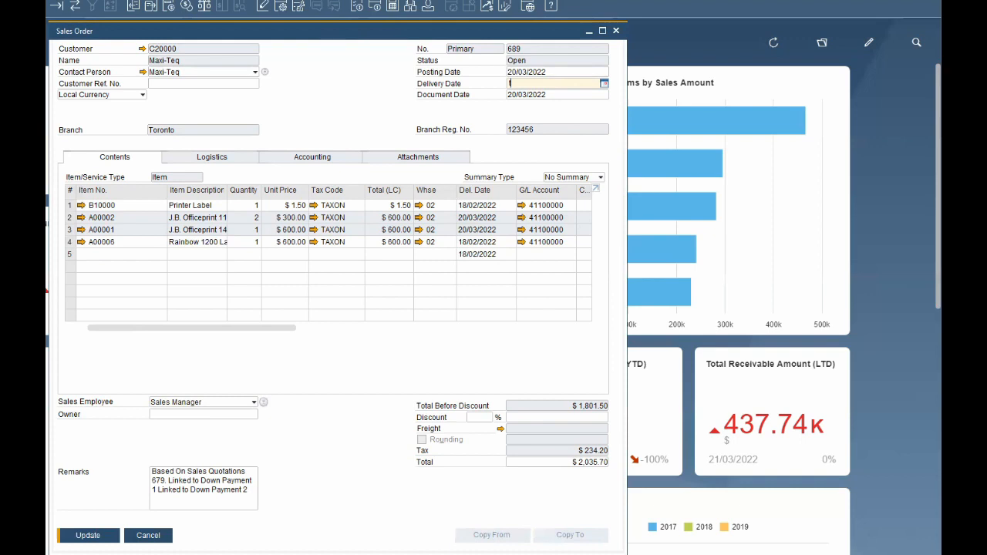
{"action": "key", "text": "Tab"}
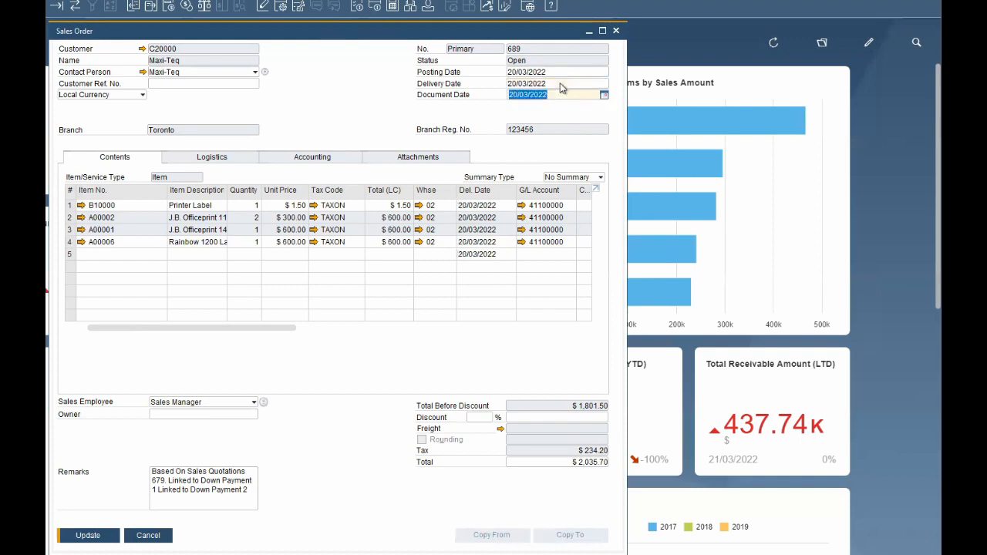
{"action": "left_click", "coordinate": [560, 82]}
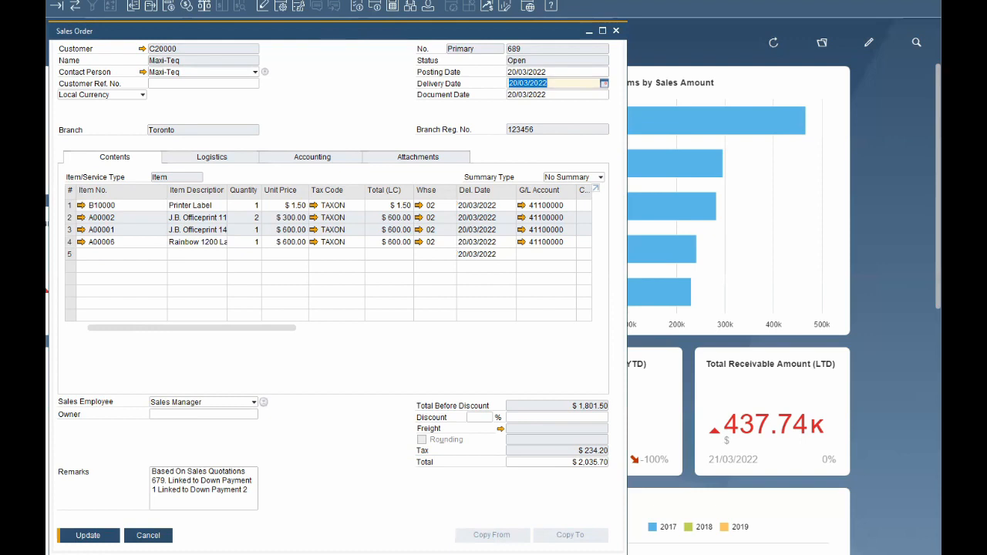
{"action": "type", "text": "1"}
{"action": "key", "text": "Tab"}
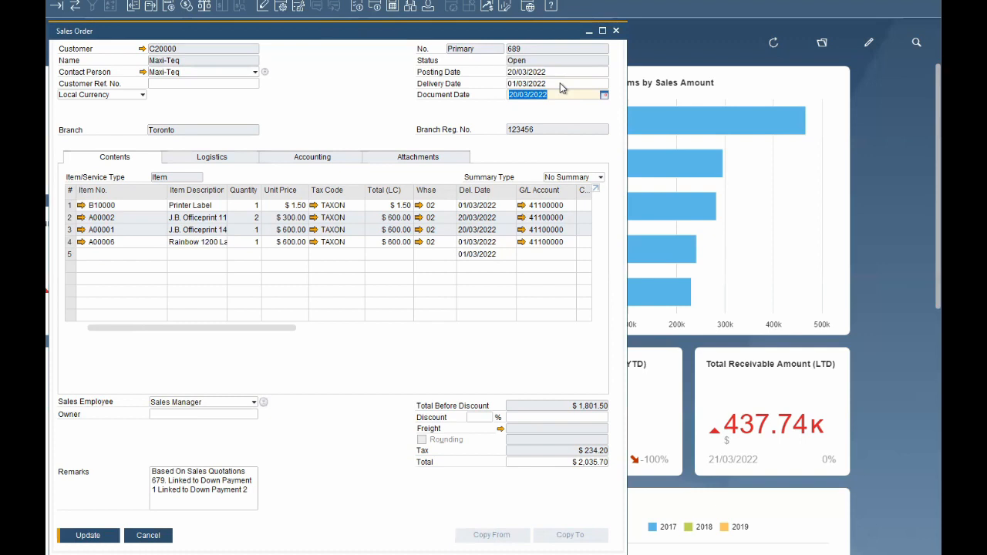
Set the delivery date to 12/12/2022, and then to 30 days after today, 19/04/2022
{"action": "left_click", "coordinate": [560, 83]}
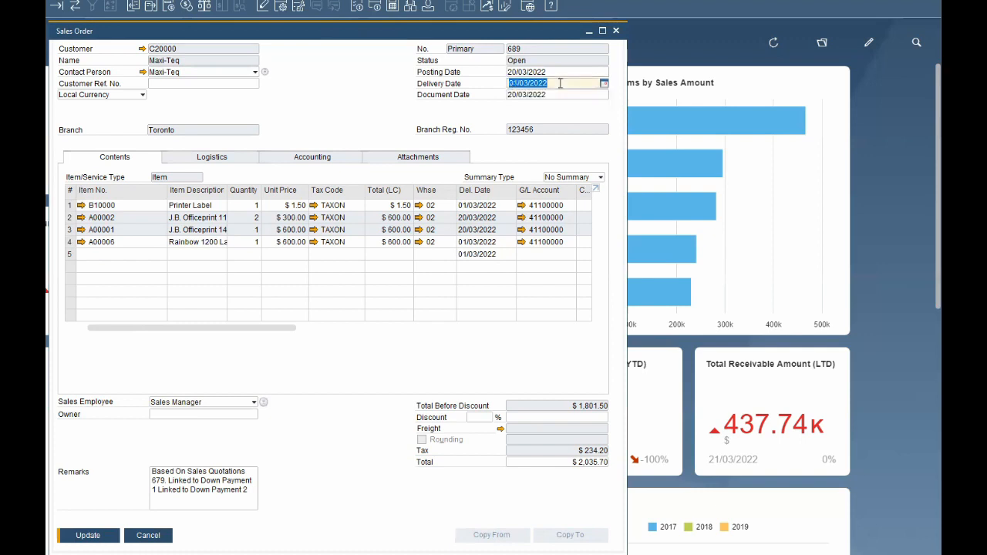
{"action": "type", "text": "1212"}
{"action": "key", "text": "Tab"}
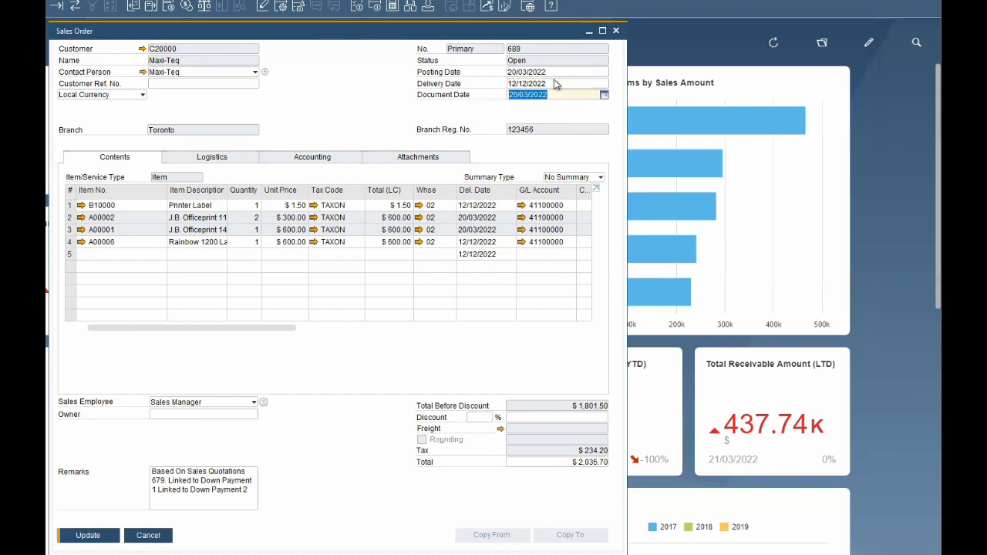
{"action": "left_click", "coordinate": [554, 81]}
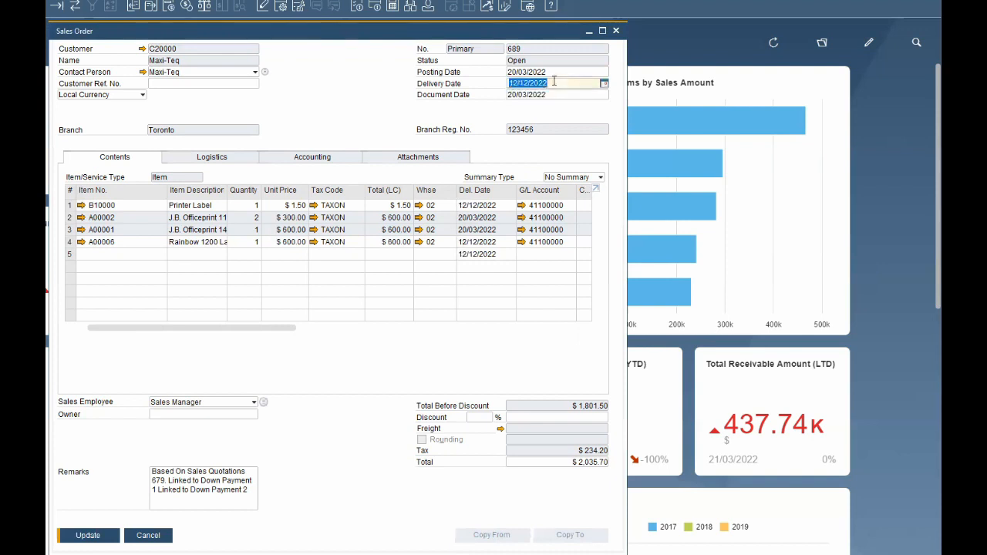
{"action": "type", "text": "+30"}
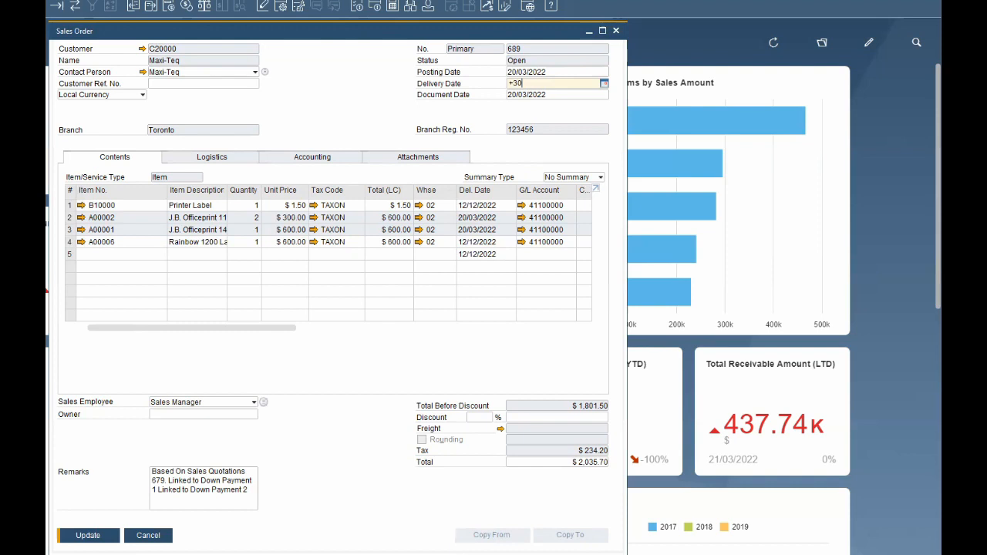
{"action": "key", "text": "Tab"}
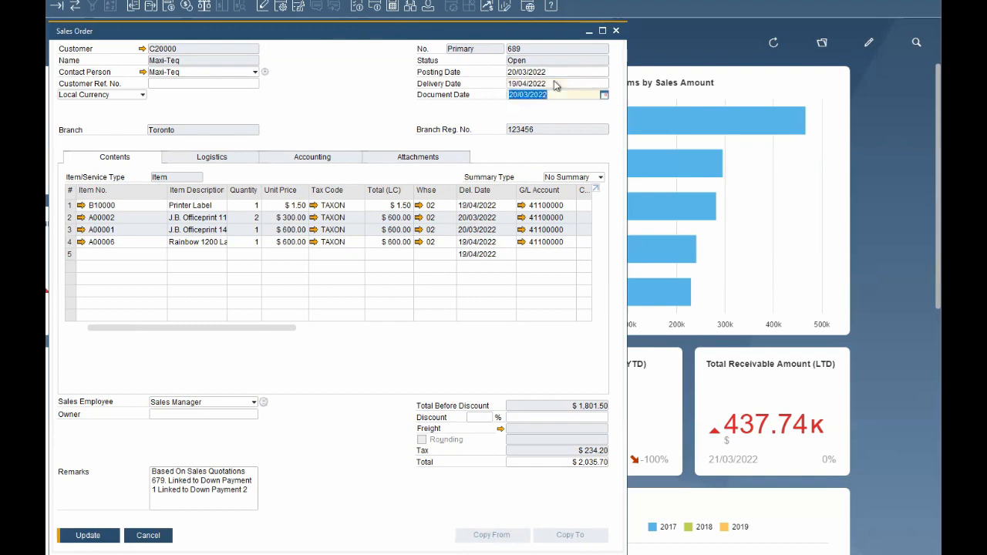
Set the delivery date to 30 days before today, 18/02/2022
{"action": "left_click", "coordinate": [554, 83]}
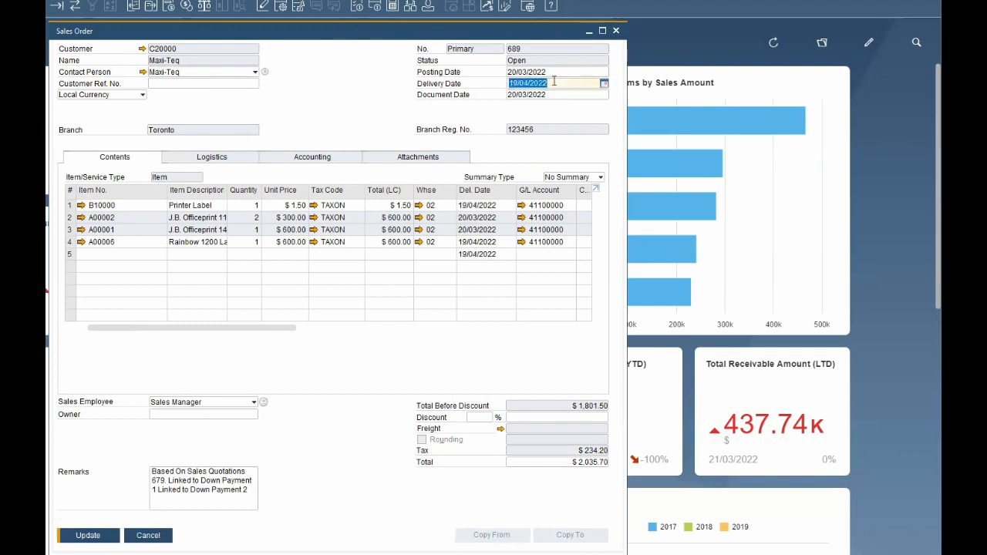
{"action": "type", "text": "-30"}
{"action": "key", "text": "Tab"}
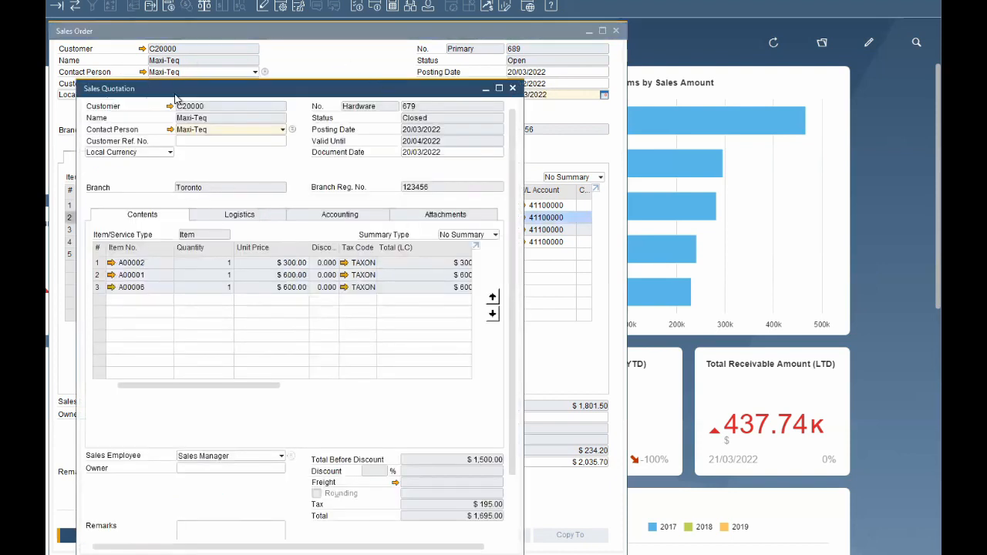
Close the base Sales Quotation, then view the target Delivery of order row 3, item A00001, and close it
{"action": "left_click", "coordinate": [512, 88]}
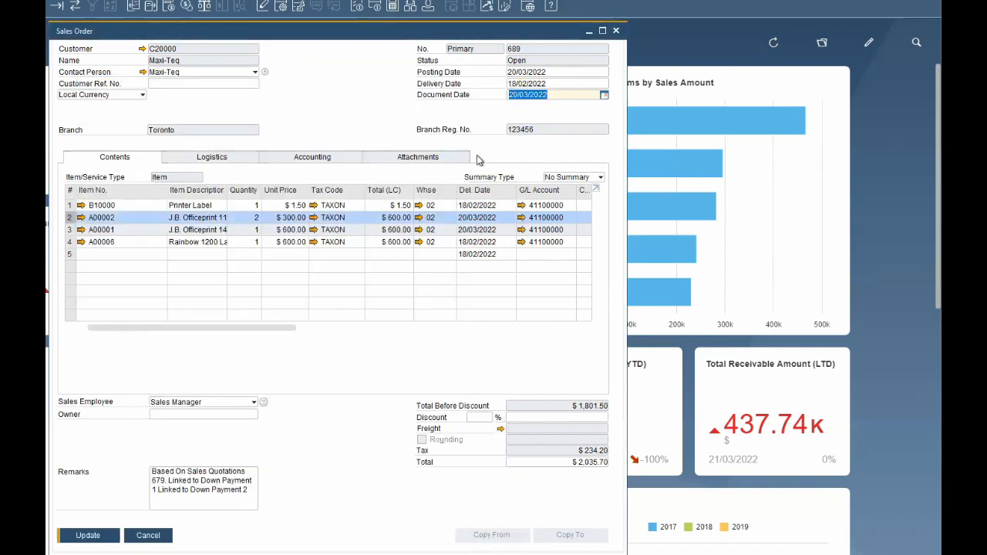
{"action": "left_click", "coordinate": [71, 230]}
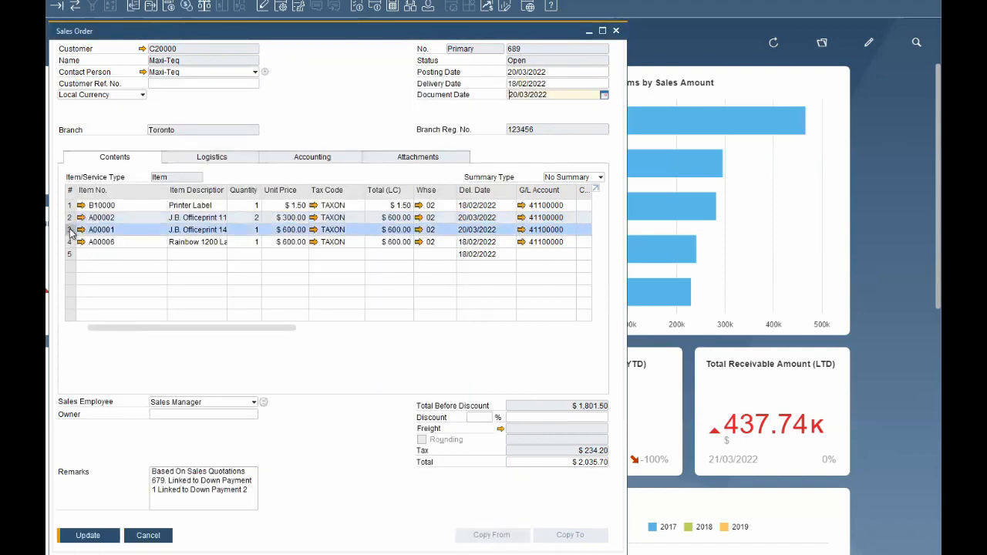
{"action": "double_click", "coordinate": [71, 232]}
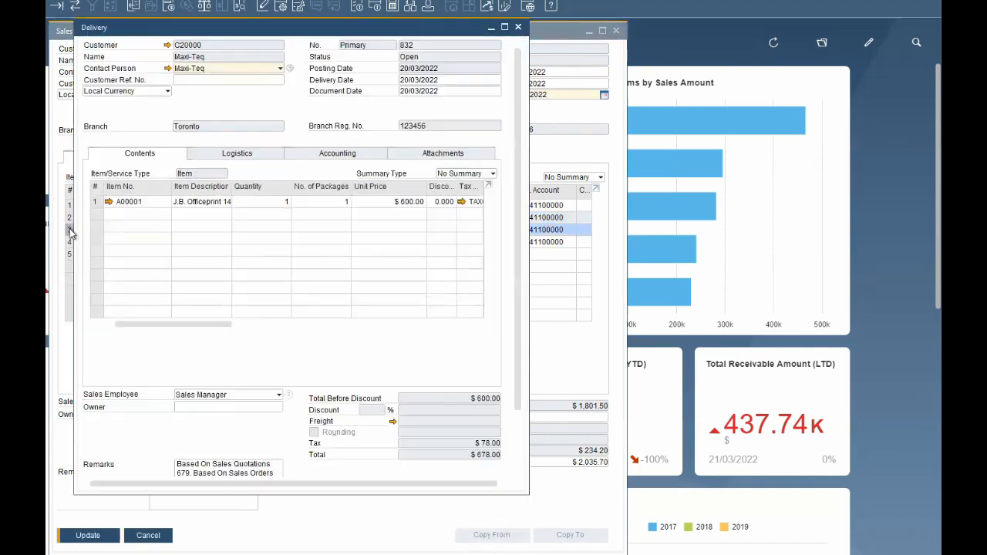
{"action": "left_click", "coordinate": [518, 29]}
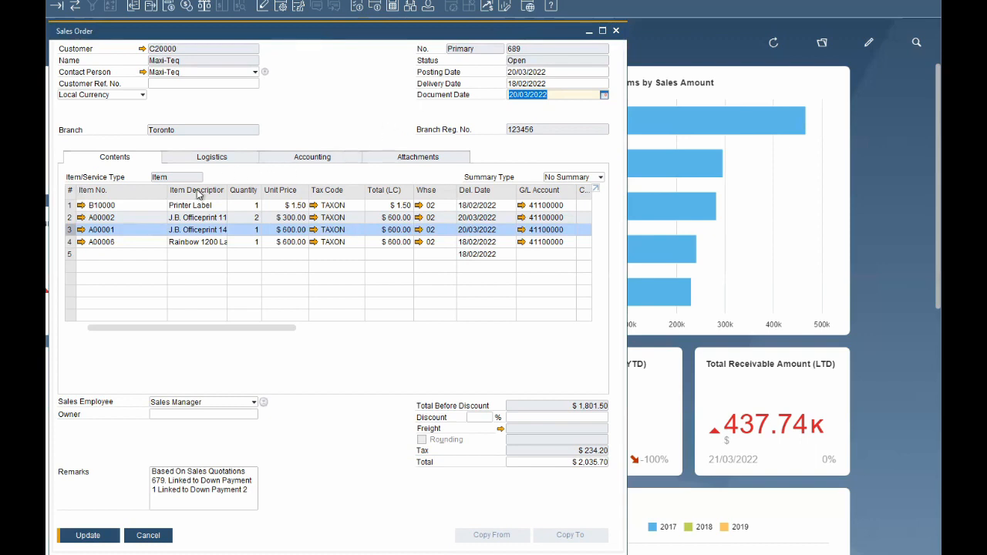
Go to the last, empty row 5 of the item table and view its row details, then close them
{"action": "key", "text": "Tab"}
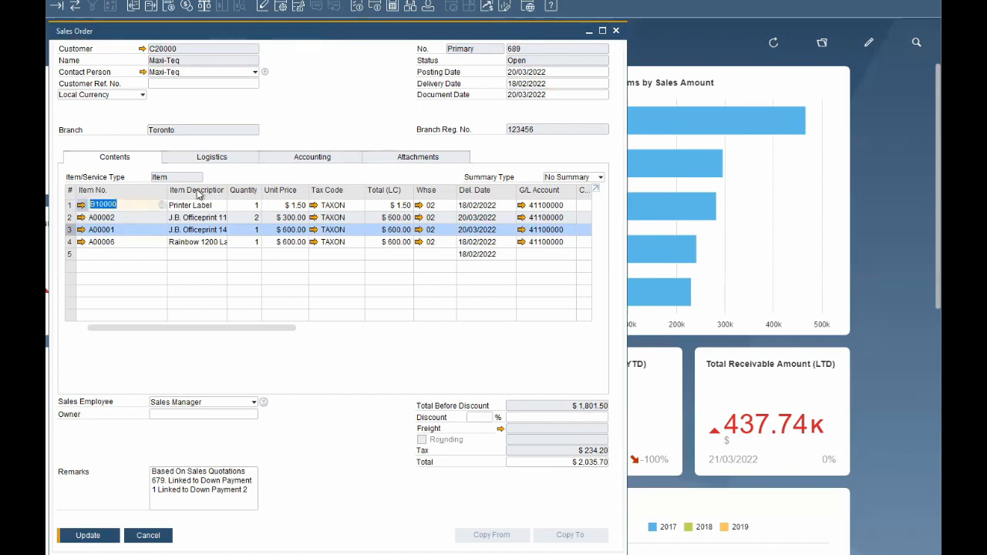
{"action": "key", "text": "ctrl+End"}
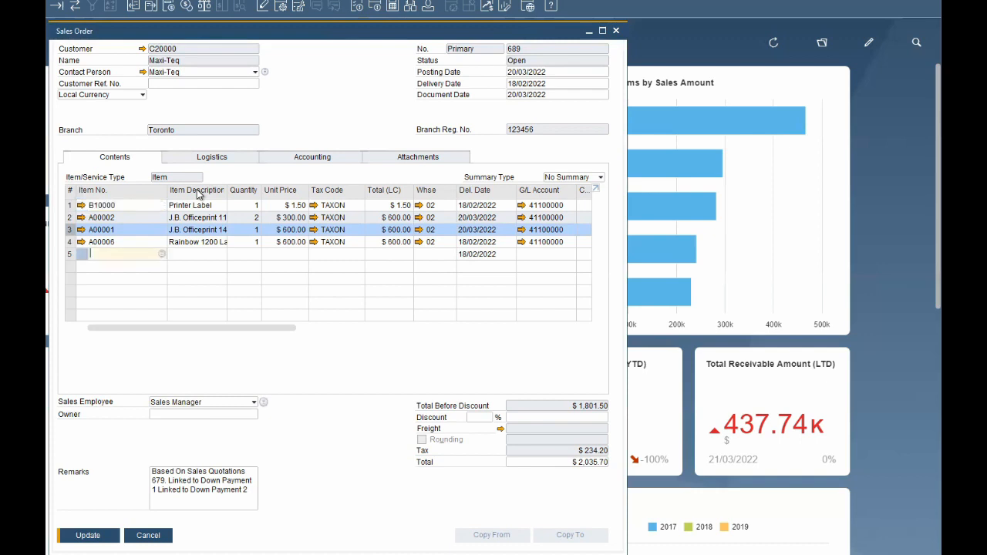
{"action": "left_click", "coordinate": [69, 232]}
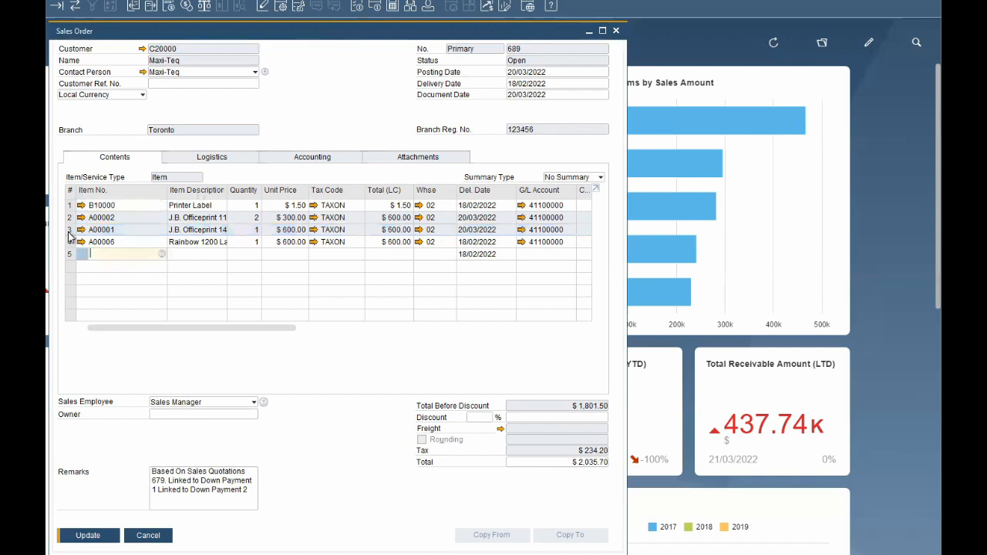
{"action": "key", "text": "ctrl+l"}
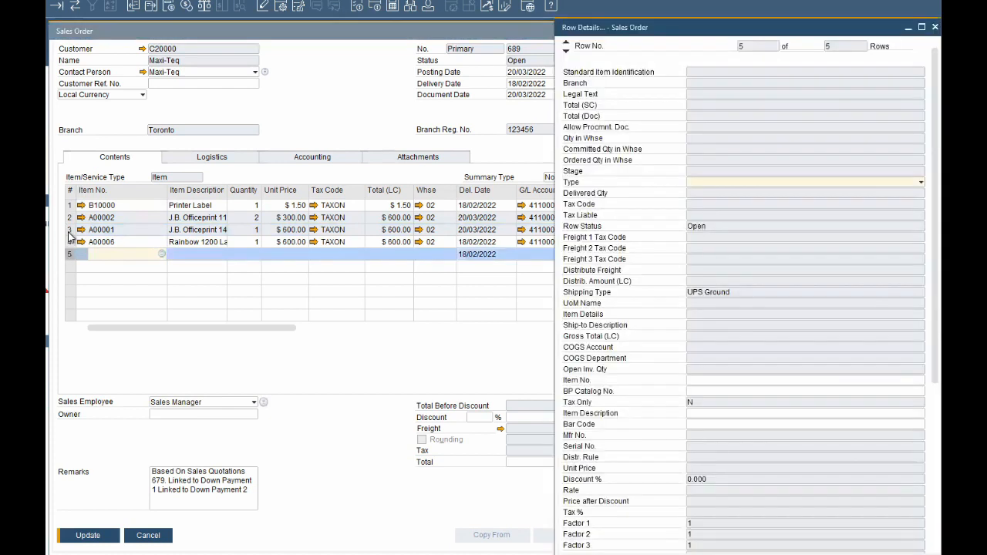
{"action": "key", "text": "Escape"}
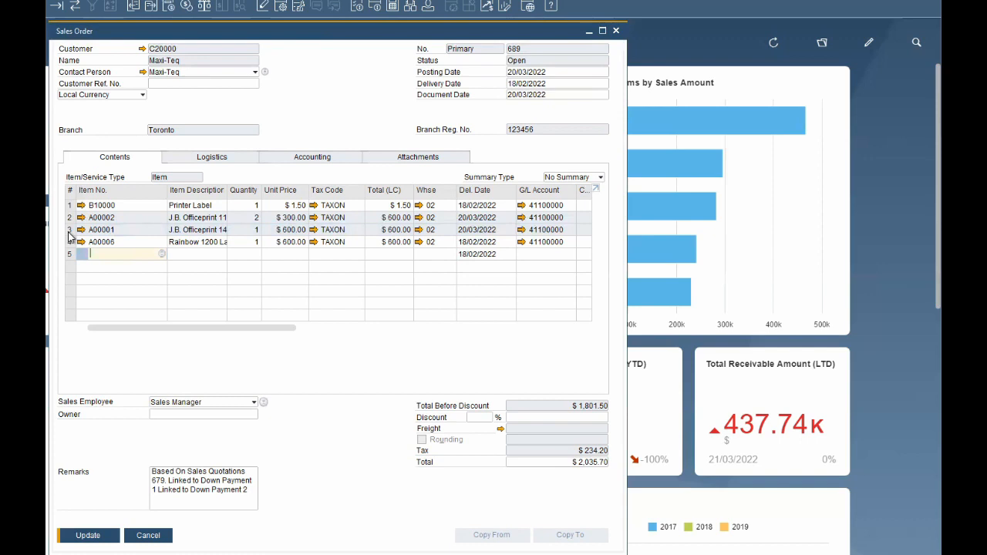
View the order's gross profit and its volume and weight calculation
{"action": "key", "text": "ctrl+g"}
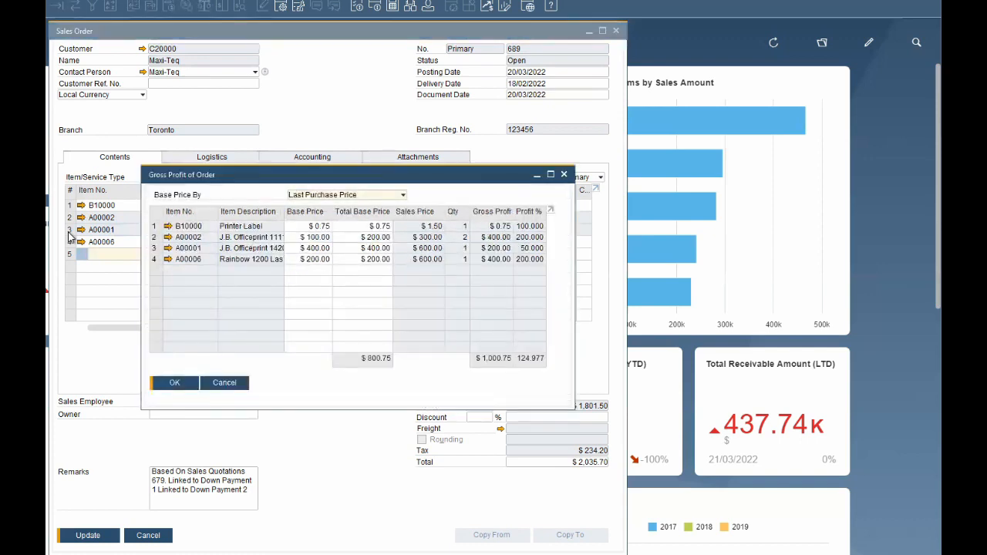
{"action": "left_click", "coordinate": [173, 384]}
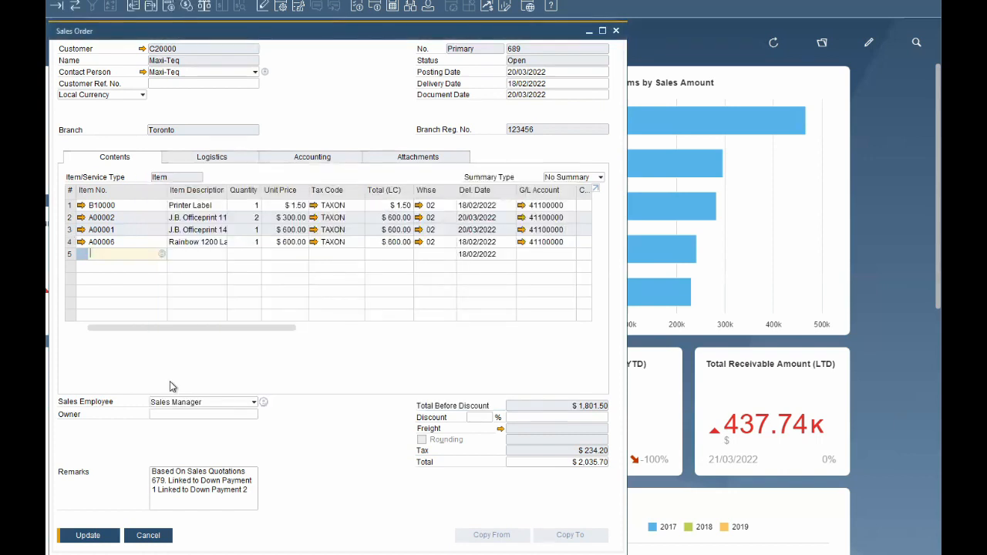
{"action": "key", "text": "ctrl+w"}
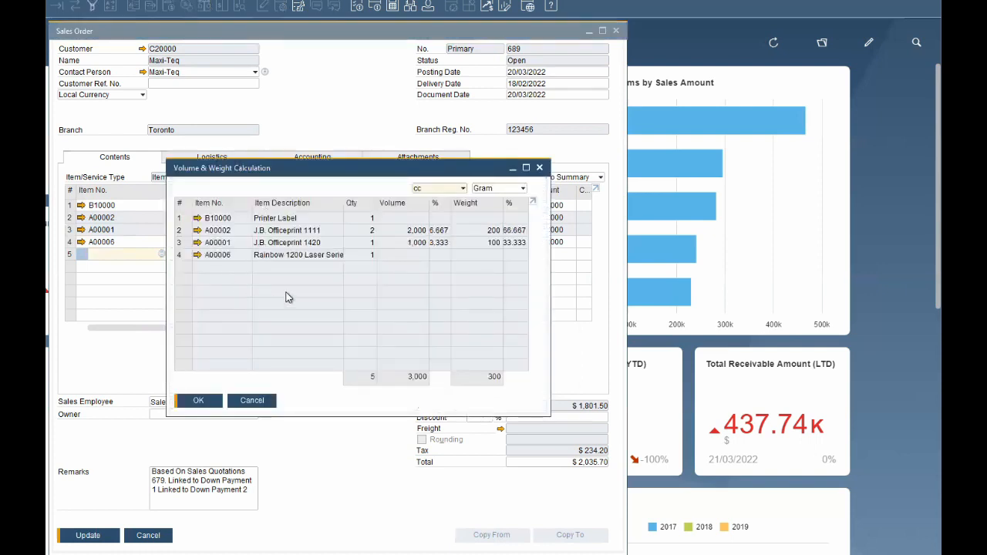
{"action": "left_click", "coordinate": [208, 400]}
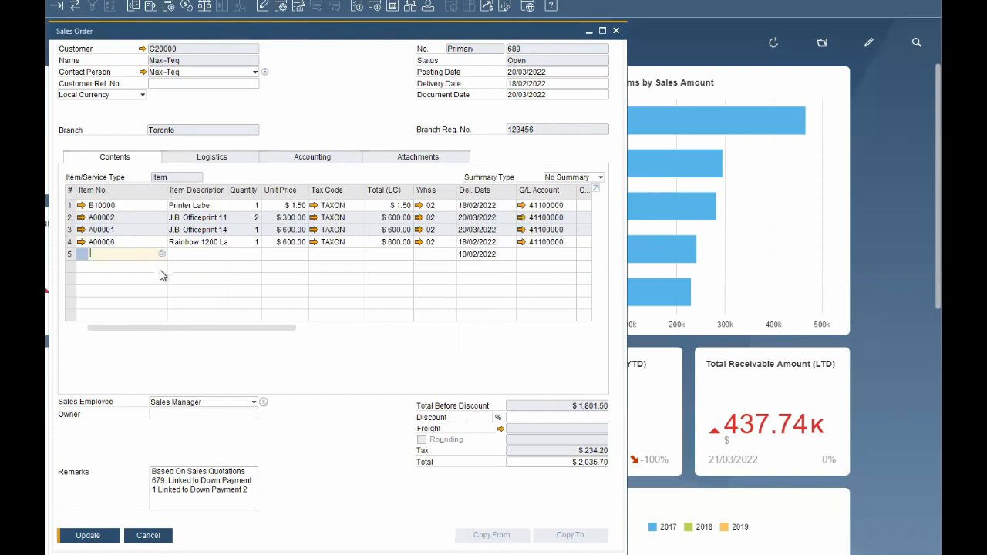
Check the alternative items for A00006 in row 4 and its stock by warehouse, without choosing a replacement
{"action": "left_click", "coordinate": [149, 242]}
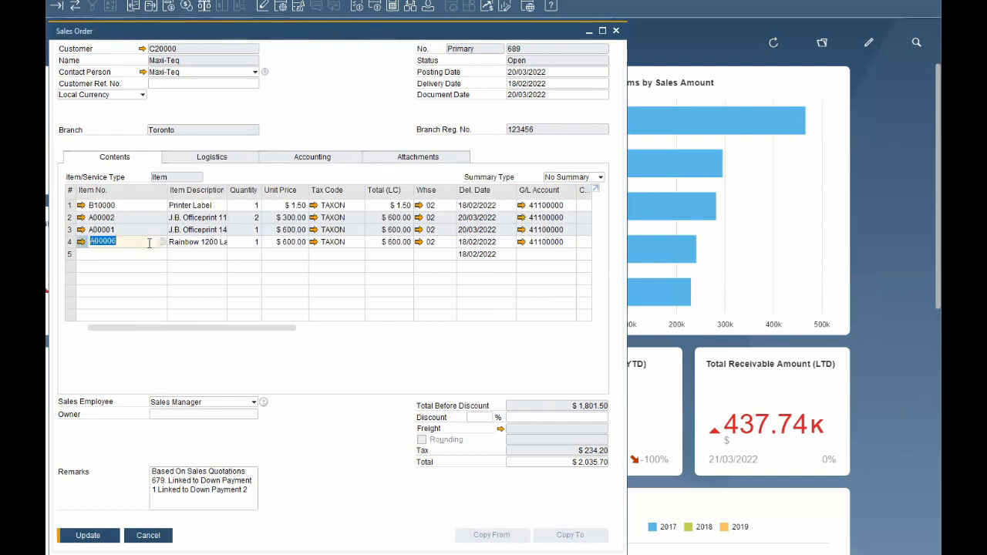
{"action": "key", "text": "ctrl+Tab"}
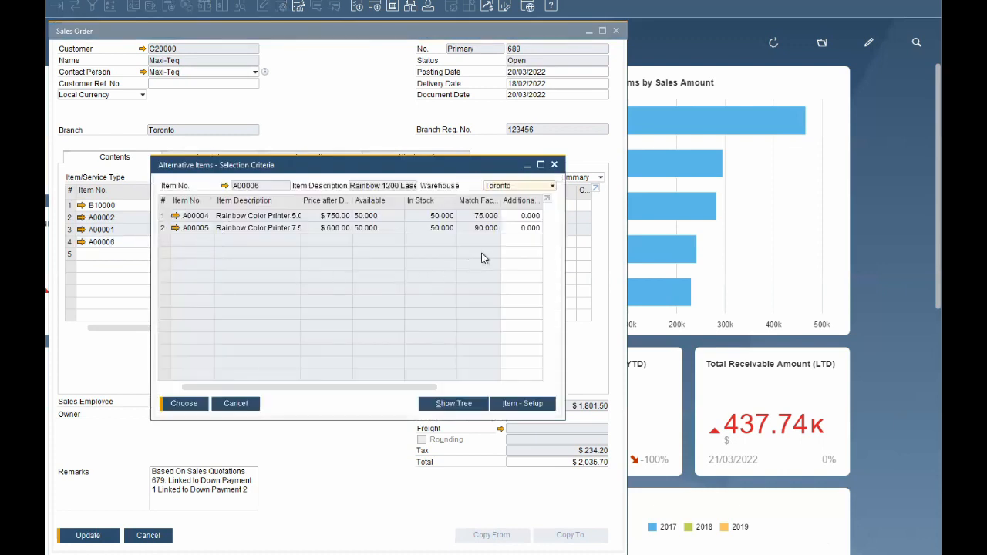
{"action": "left_click", "coordinate": [241, 403]}
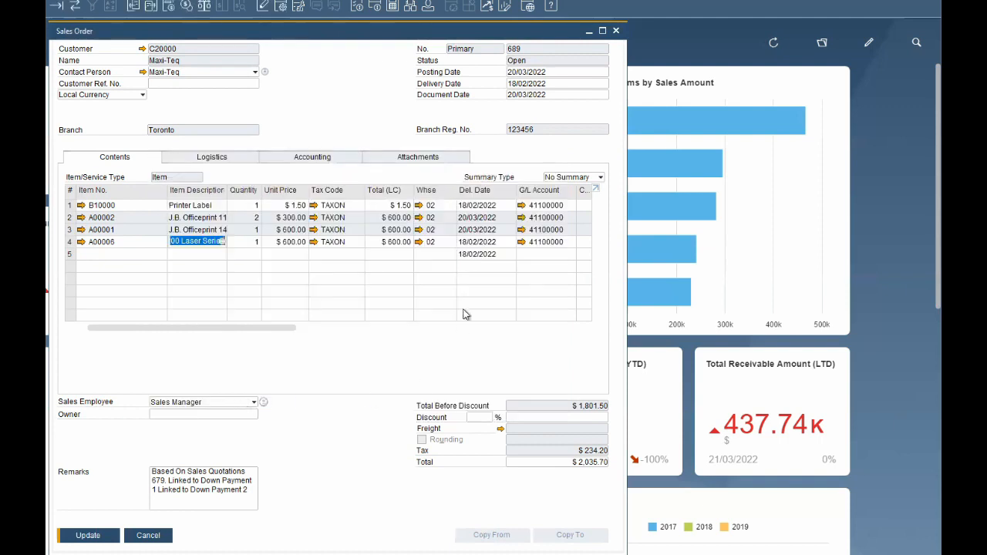
{"action": "left_click", "coordinate": [445, 242]}
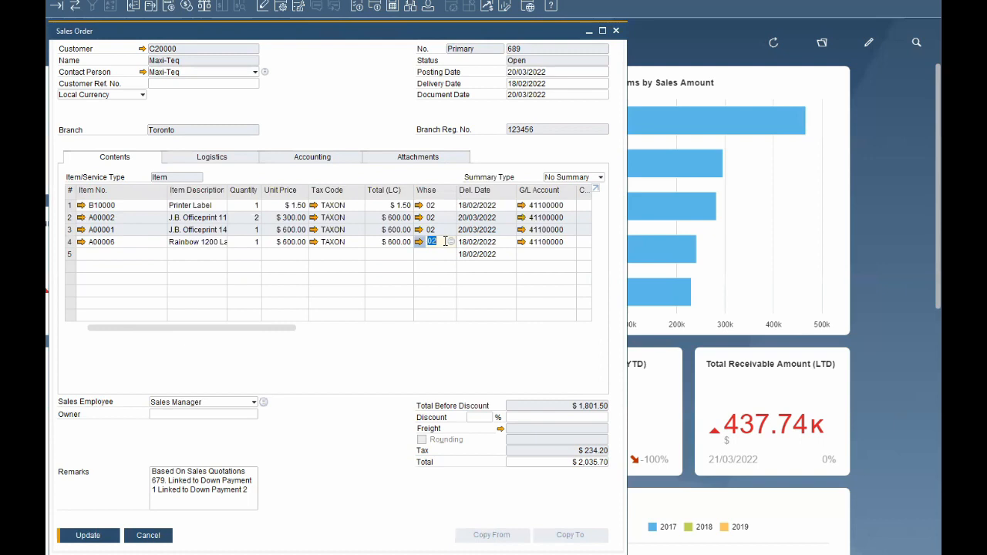
{"action": "key", "text": "ctrl+Tab"}
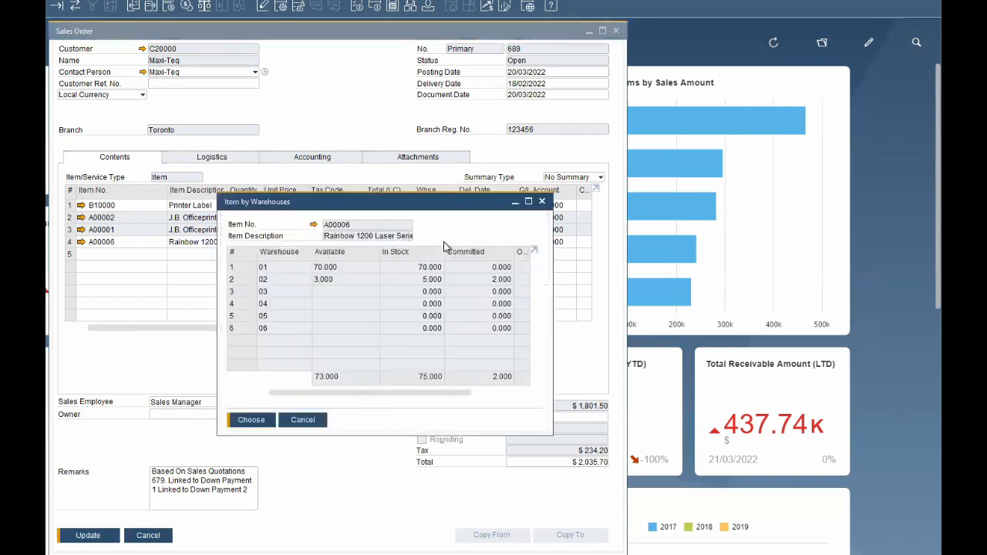
{"action": "left_click", "coordinate": [301, 420]}
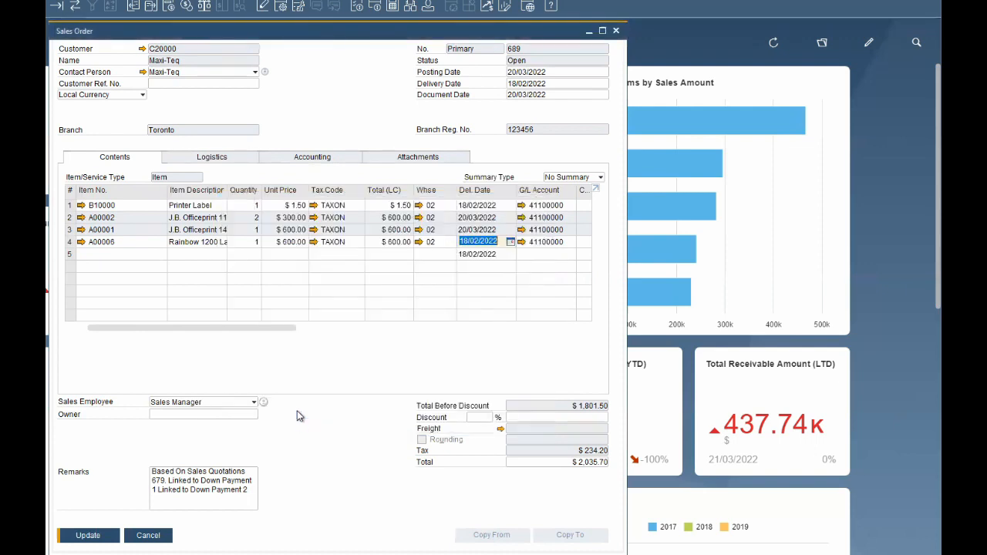
View the serial number selection for the quantity of item A00006 in row 4
{"action": "left_click", "coordinate": [257, 242]}
{"action": "key", "text": "ctrl+Tab"}
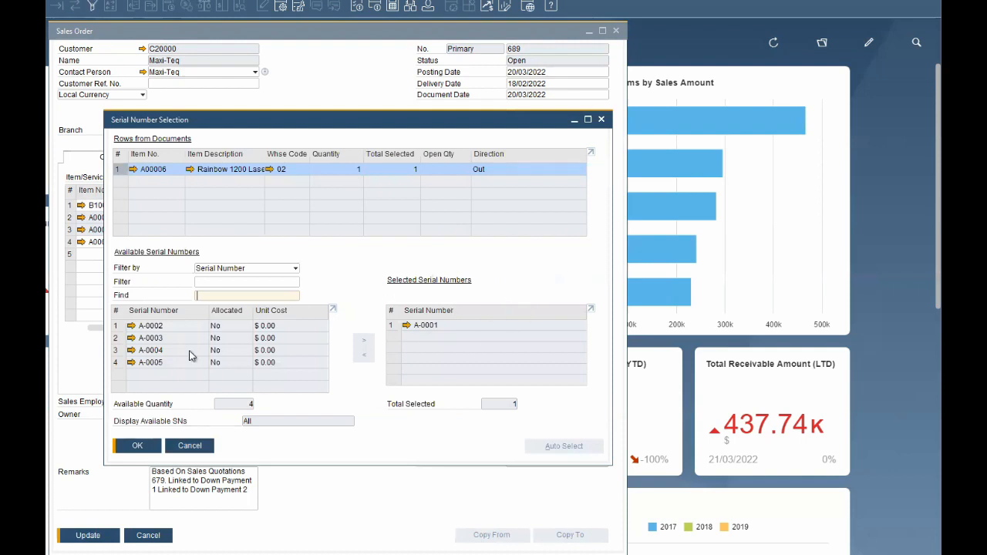
{"action": "left_click", "coordinate": [138, 446]}
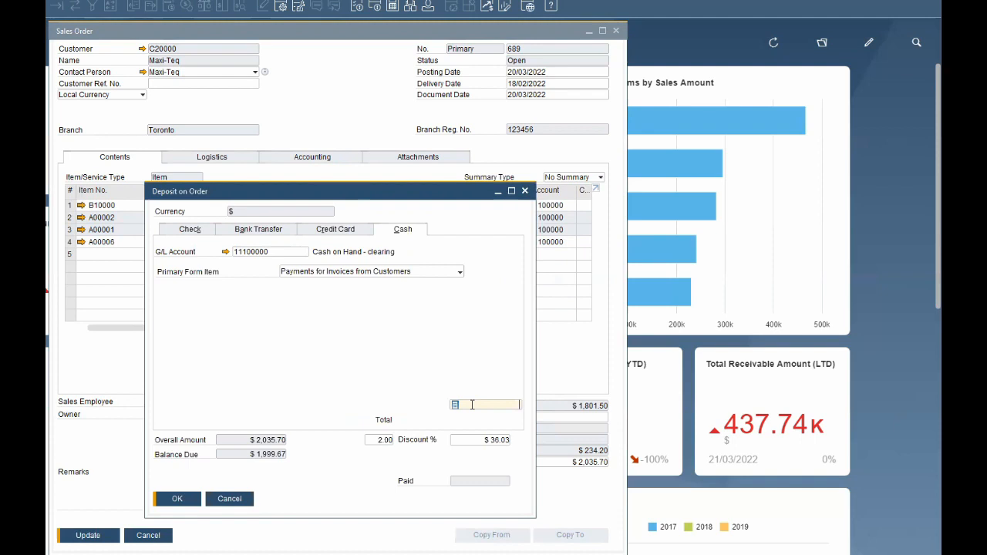
Enter the full balance due of $1,999.67 as the cash amount of the deposit on the order, and confirm it
{"action": "key", "text": "ctrl+b"}
{"action": "key", "text": "Tab"}
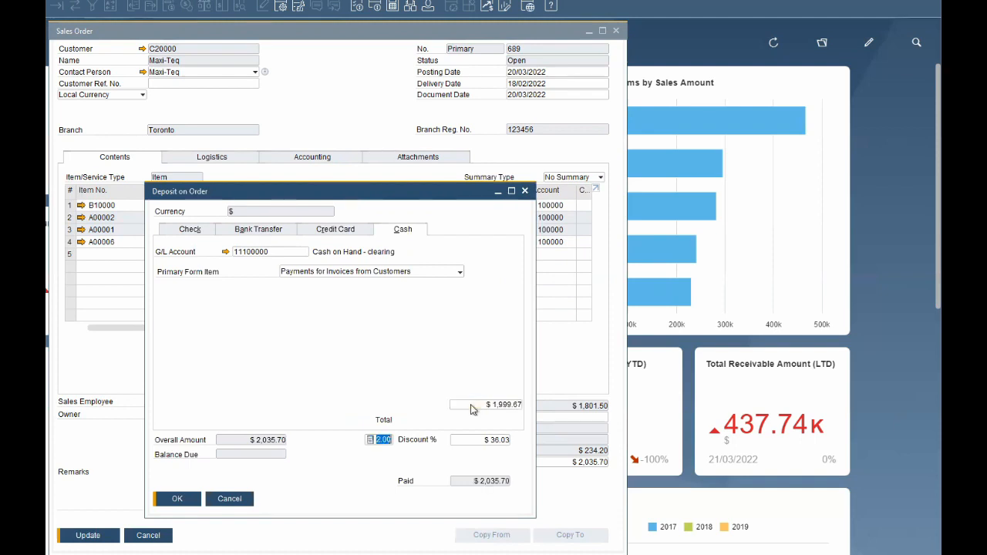
{"action": "left_click", "coordinate": [176, 499]}
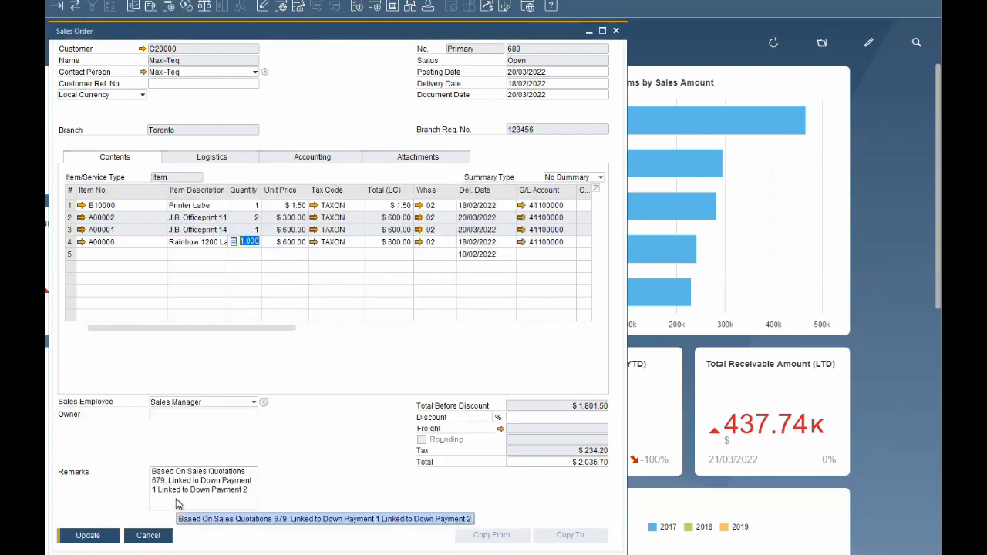